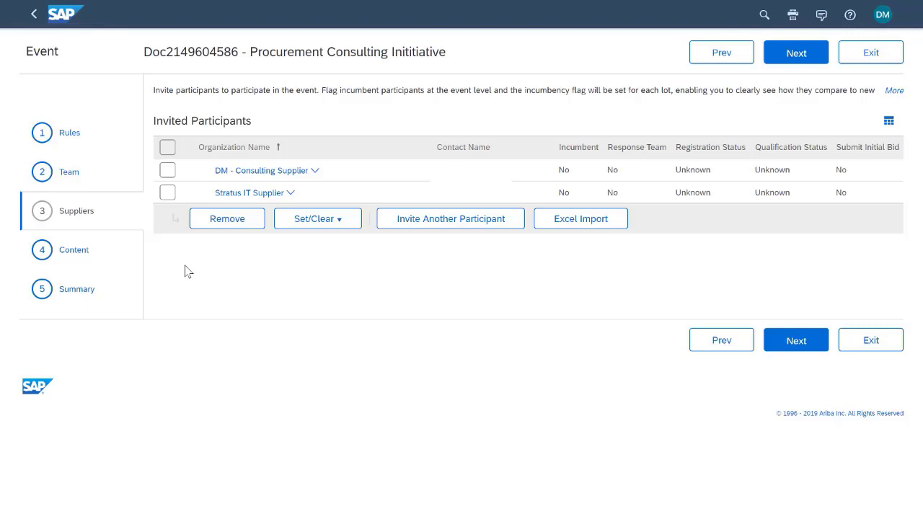
- Add a line item named "Procurement Consulting Initiative" to the event content
left_click(72, 252)
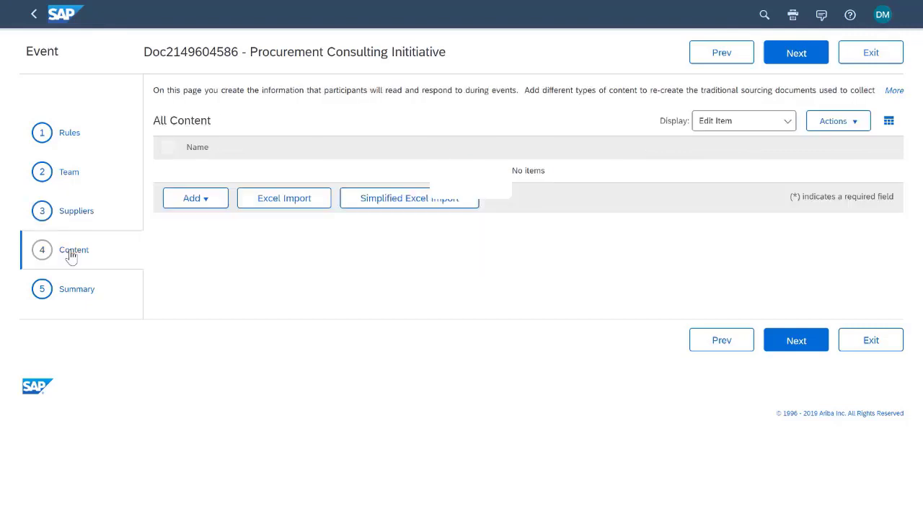
left_click(209, 203)
left_click(209, 251)
type("Procureme")
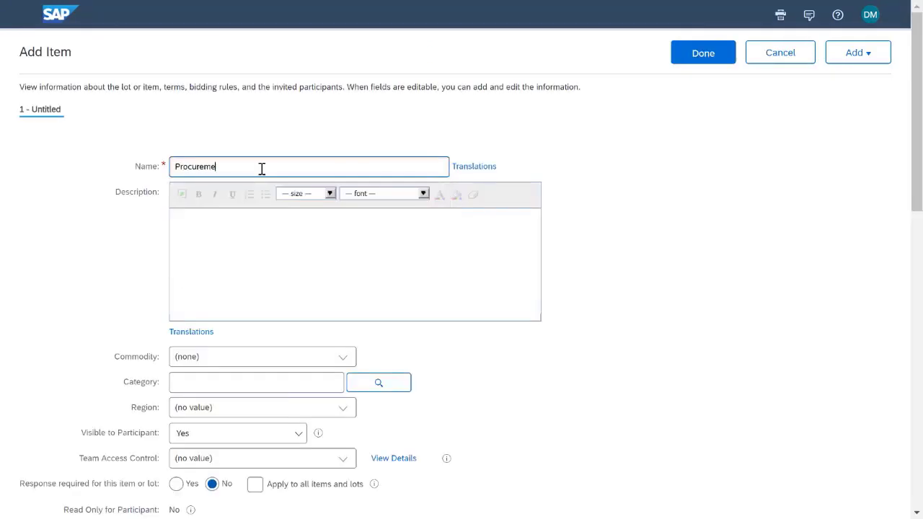
type("nt Consulting Initiative")
- Set the item's historic price to 150000 USD, its reserve price to 160000 USD and its quantity to 1
left_click_drag(921, 116, 891, 263)
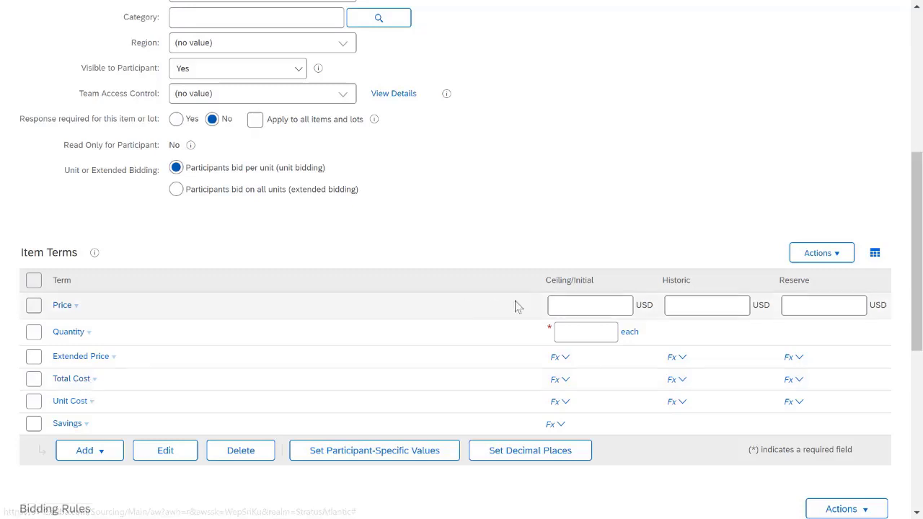
left_click(687, 301)
left_click(715, 235)
left_click(699, 310)
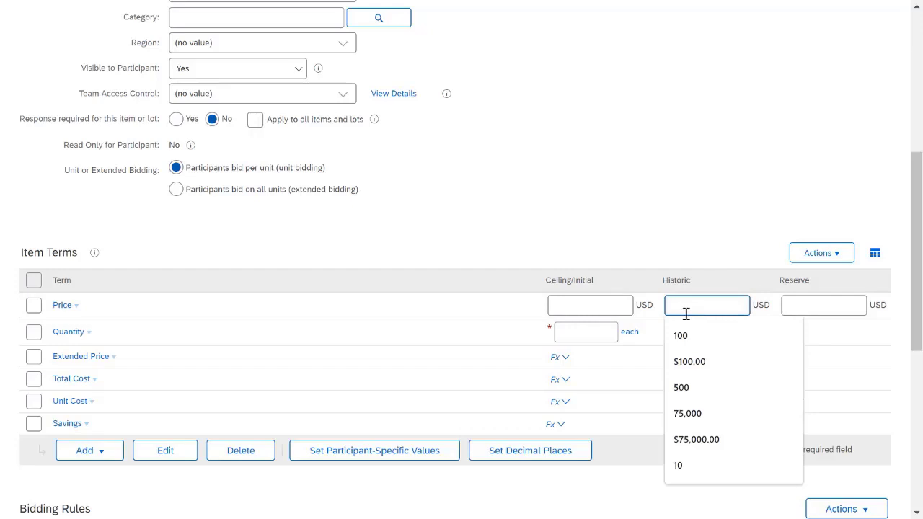
type("150000")
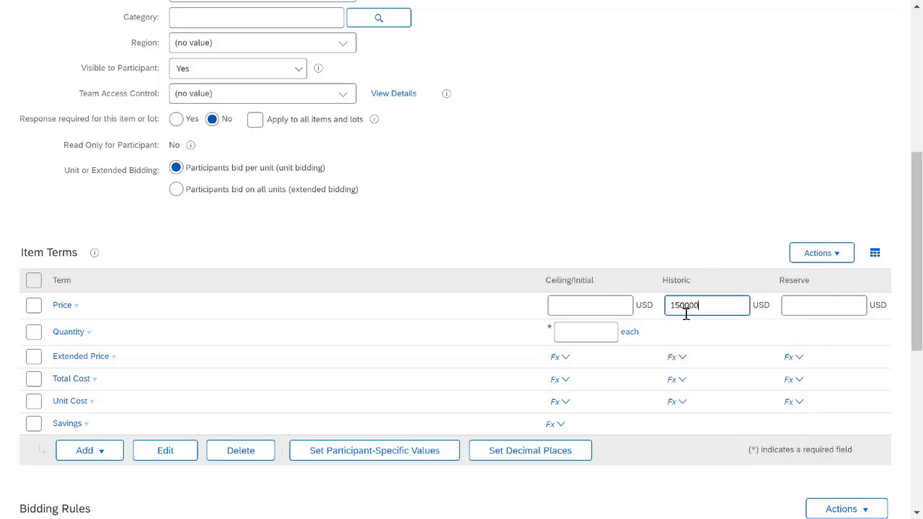
left_click(799, 303)
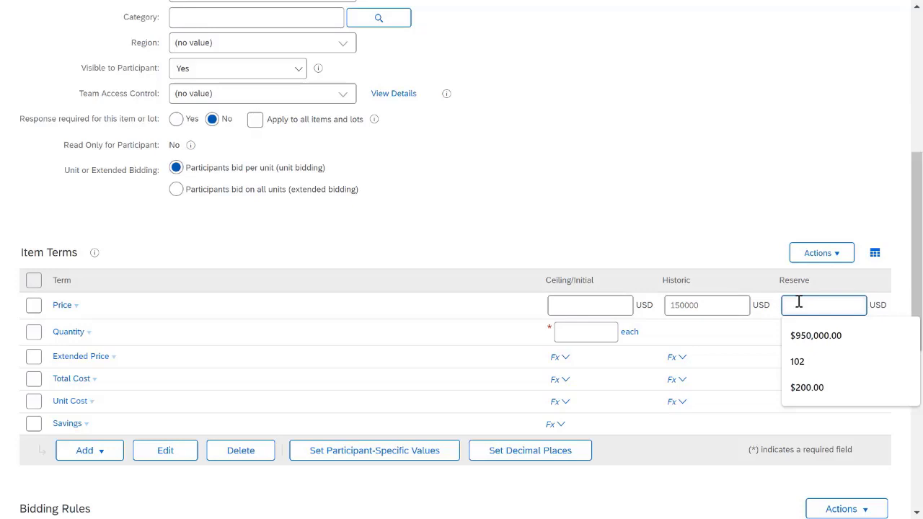
type("160000")
left_click(571, 326)
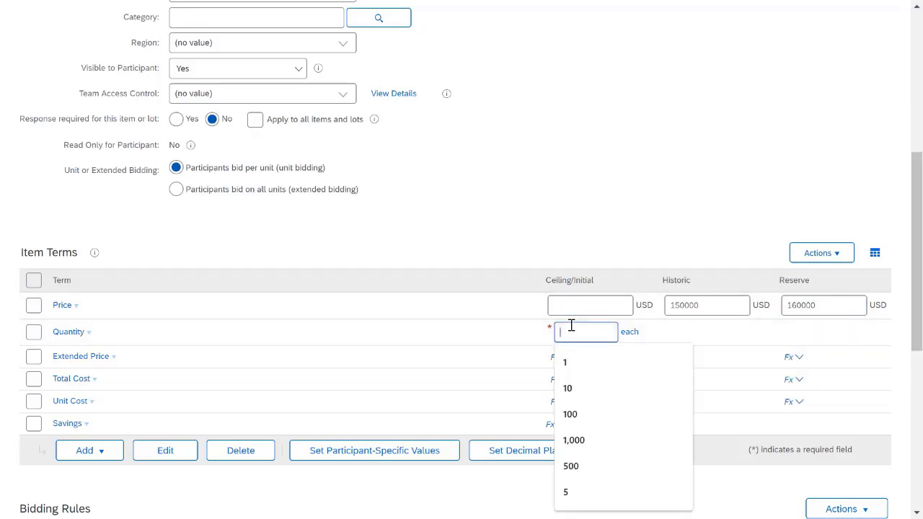
type("1")
left_click(591, 216)
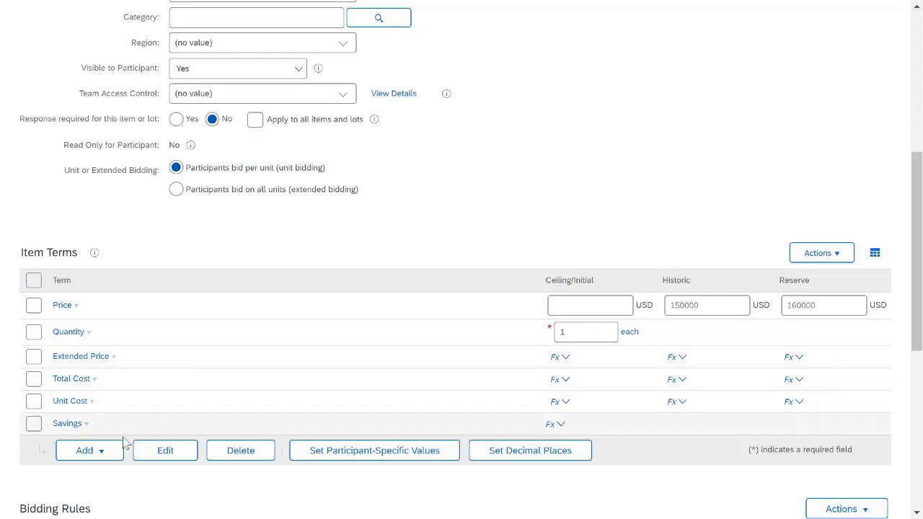
- Create a new item term named "Proposal Evaluation Transformation Term" that is included in cost as a Multiplier
left_click(102, 453)
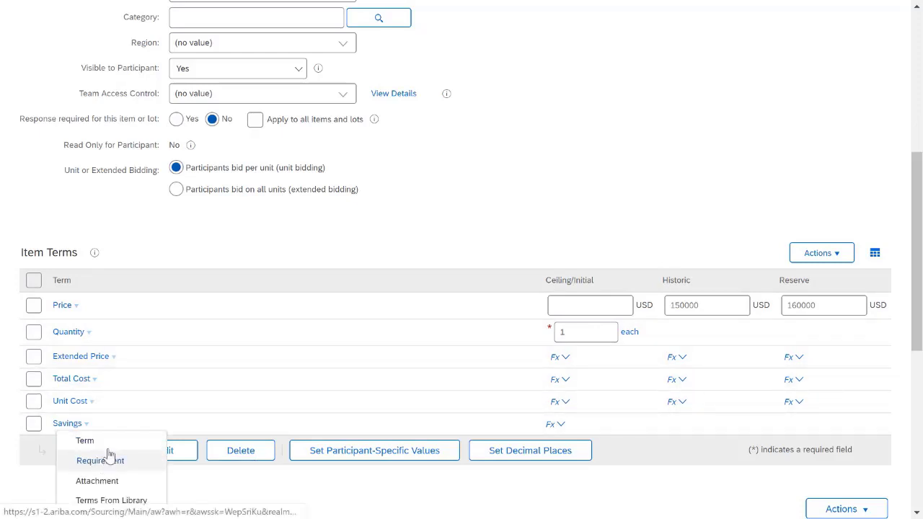
left_click(117, 444)
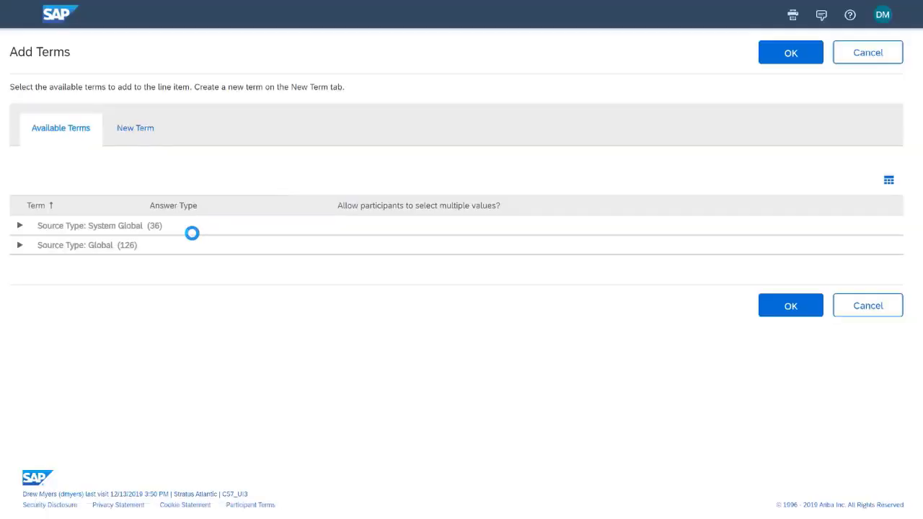
left_click(141, 137)
left_click(188, 185)
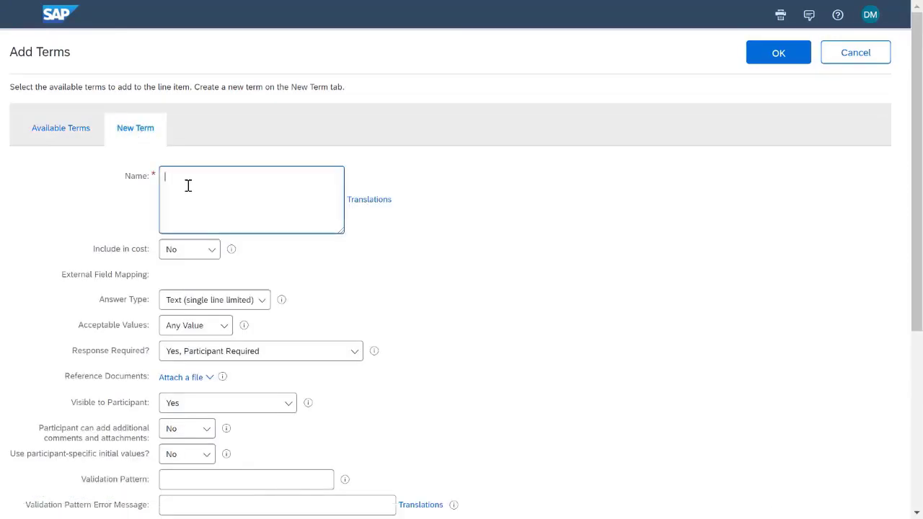
type("Proposal Evaluation Transformation Term")
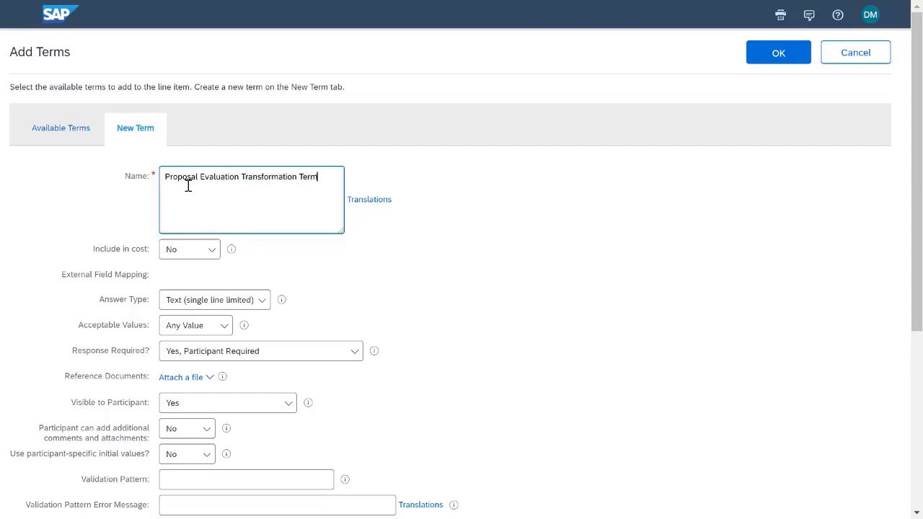
left_click(180, 249)
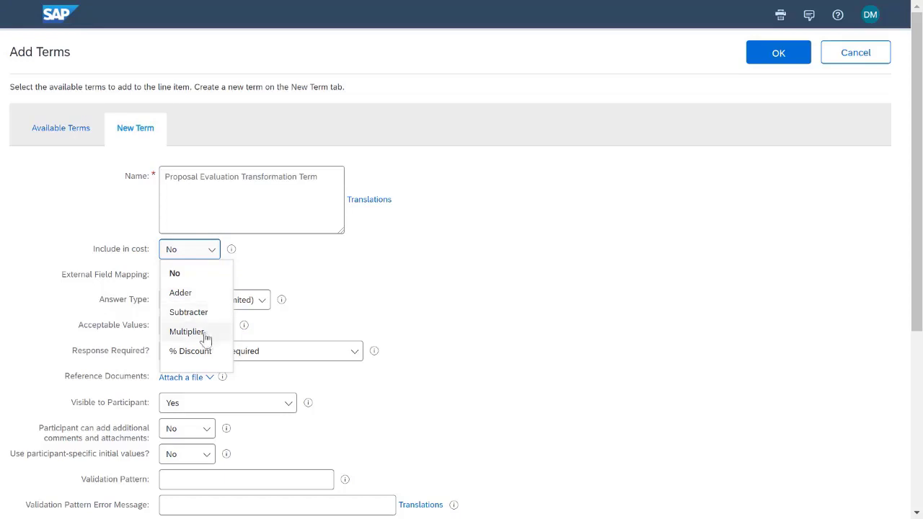
left_click(206, 336)
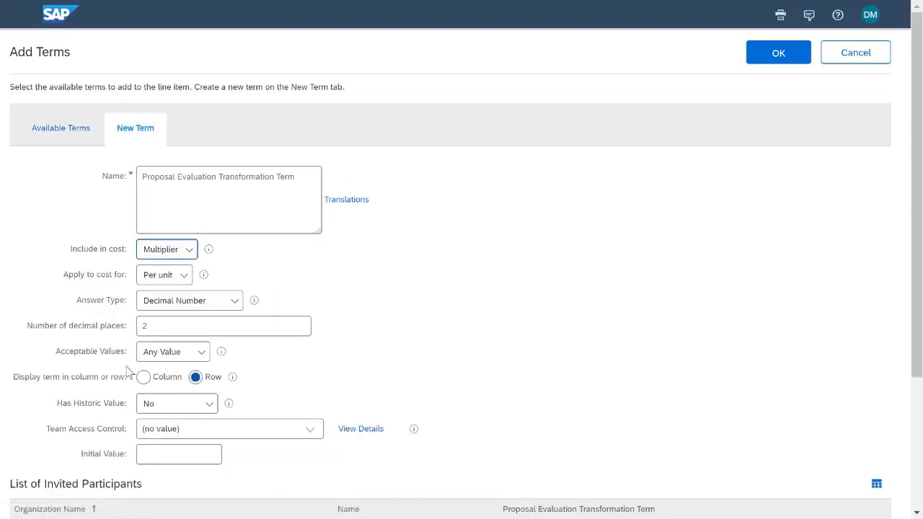
- Set the term's value to .98 for DM - Consulting Supplier and .95 for Stratus IT Supplier, and add the term to the item
left_click_drag(920, 170, 912, 233)
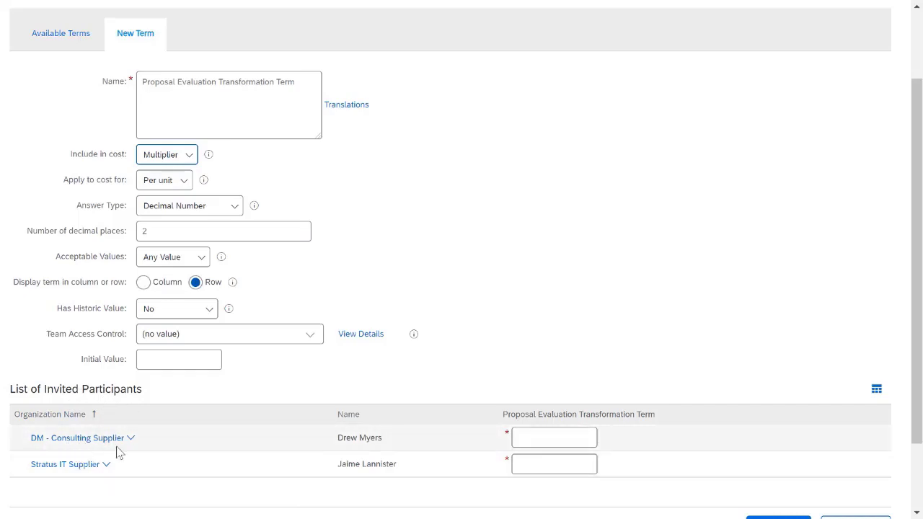
left_click(537, 436)
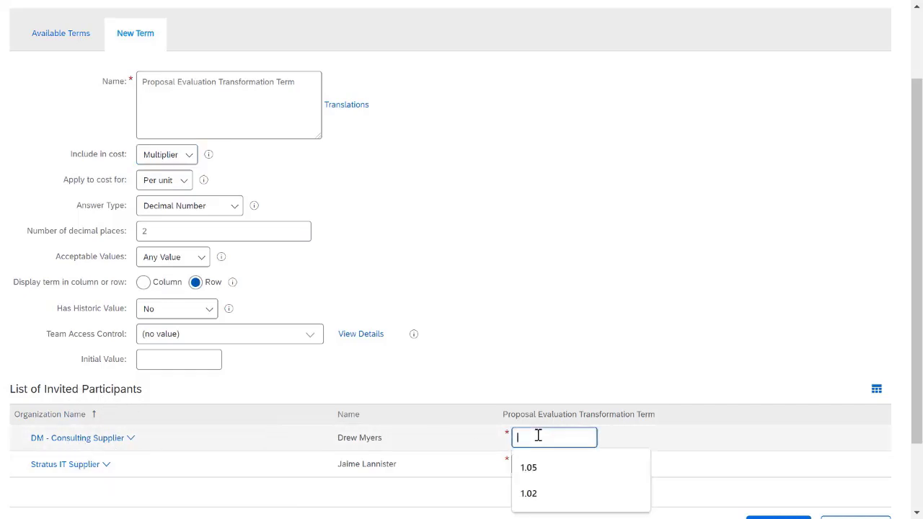
left_click(550, 365)
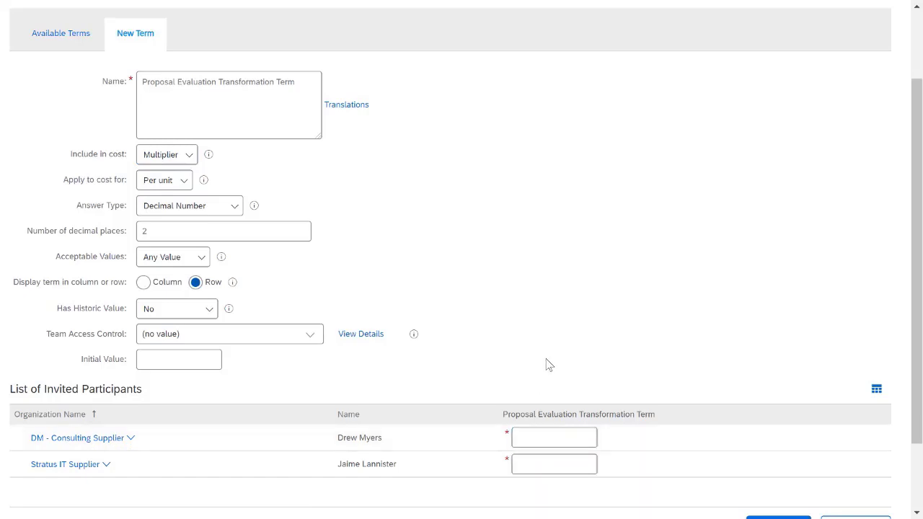
left_click(536, 442)
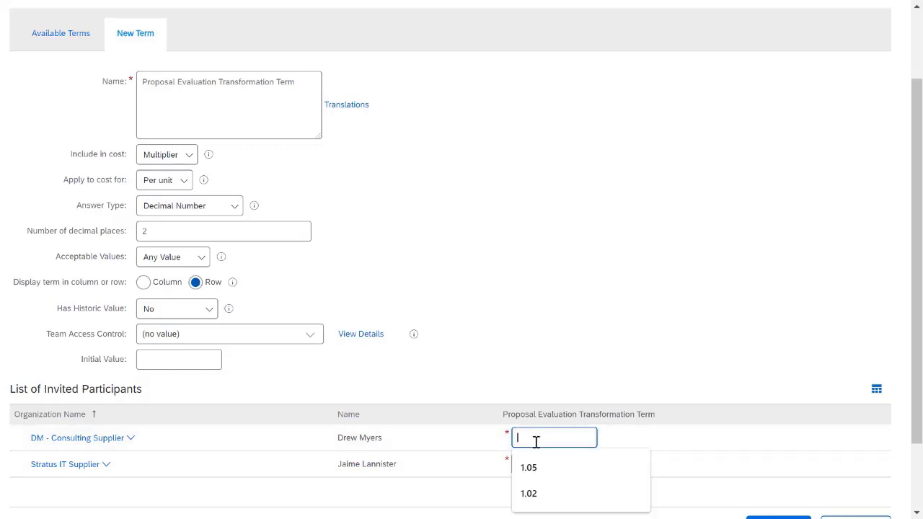
type(".98")
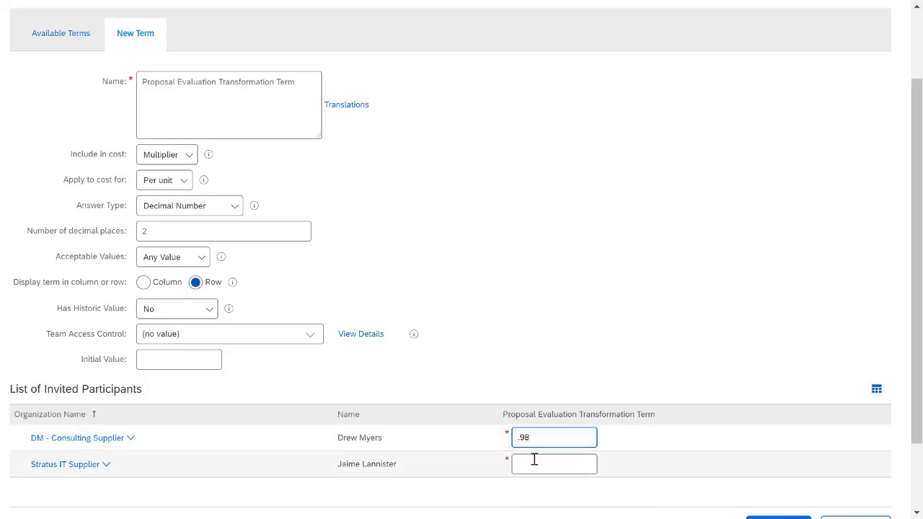
left_click(534, 463)
left_click(454, 299)
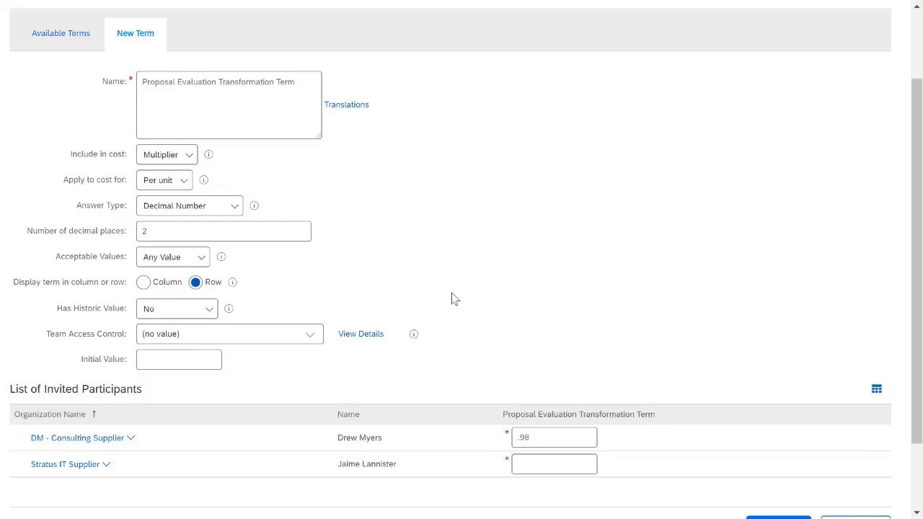
left_click(532, 463)
type(".95")
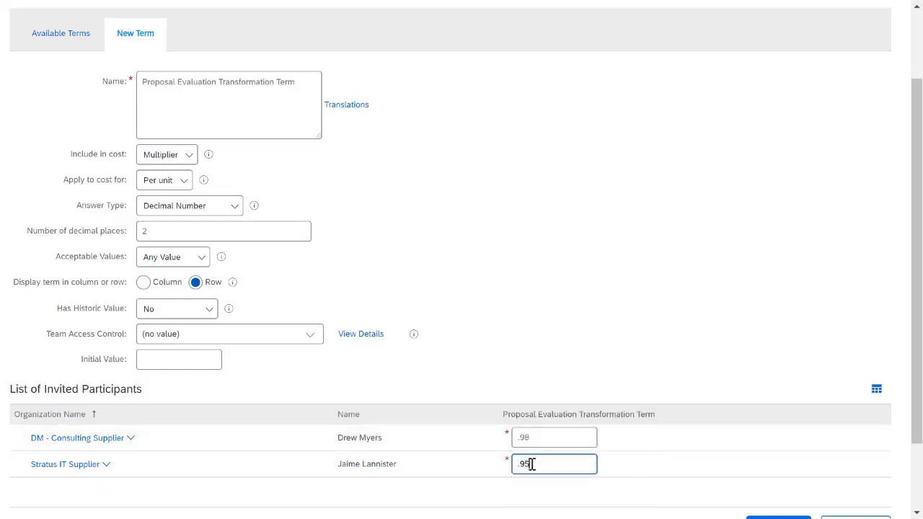
left_click(554, 372)
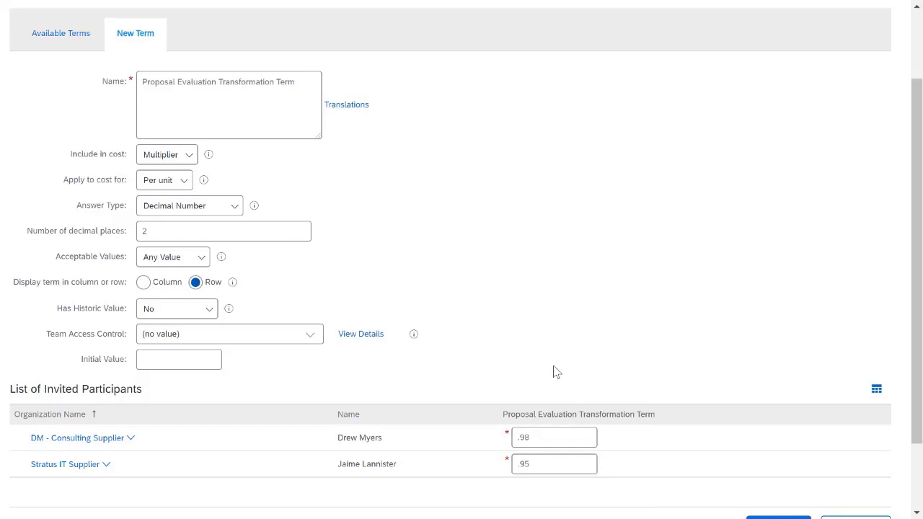
scroll(658, 371, "down", 2)
left_click(778, 441)
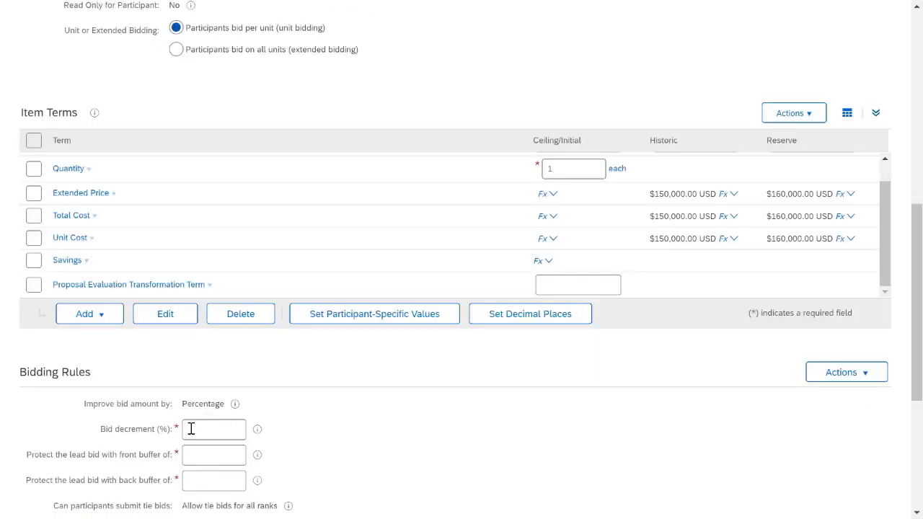
- Set the bid decrement to 2% and the front and back lead-bid buffers to 1, and finish adding the item
left_click(216, 428)
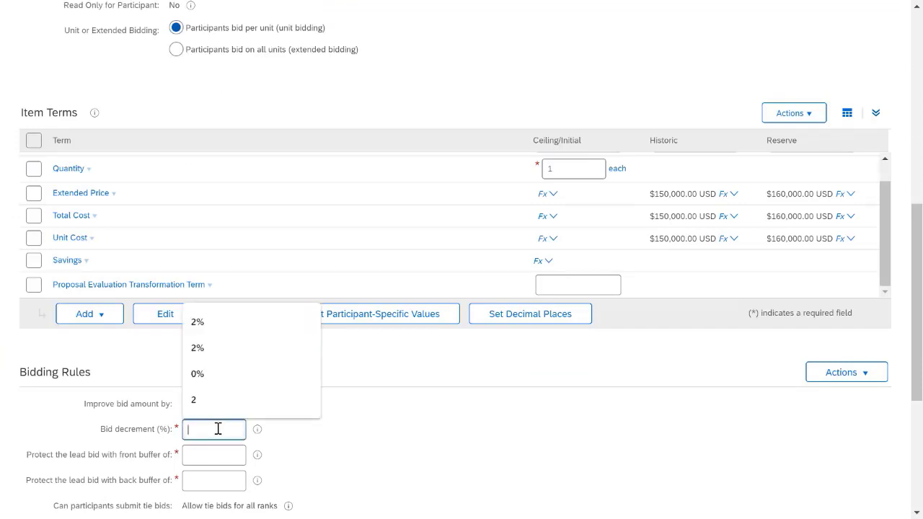
type("2")
left_click(215, 453)
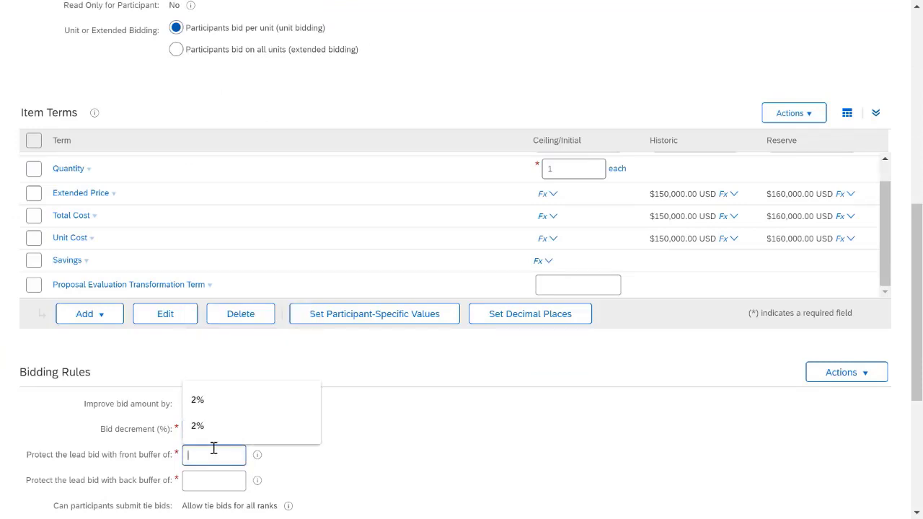
type("1")
left_click(209, 478)
type("1")
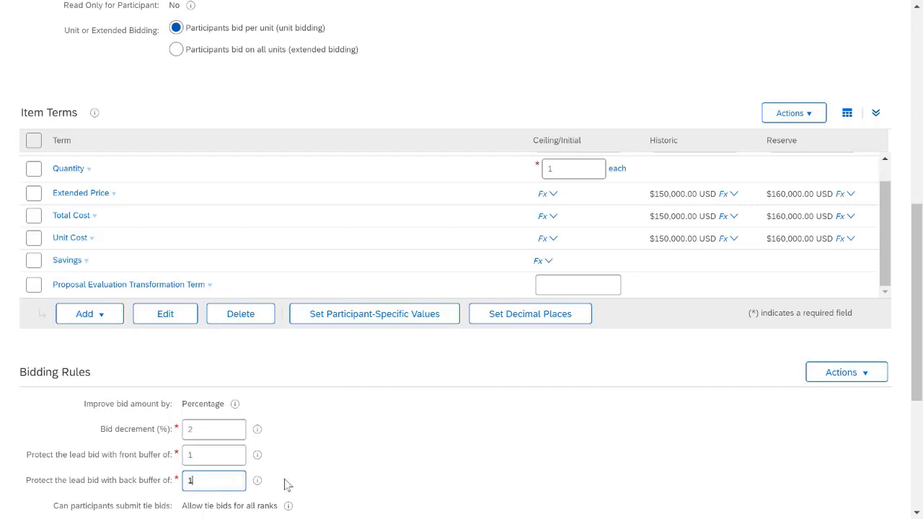
left_click(334, 474)
scroll(329, 461, "down", 1)
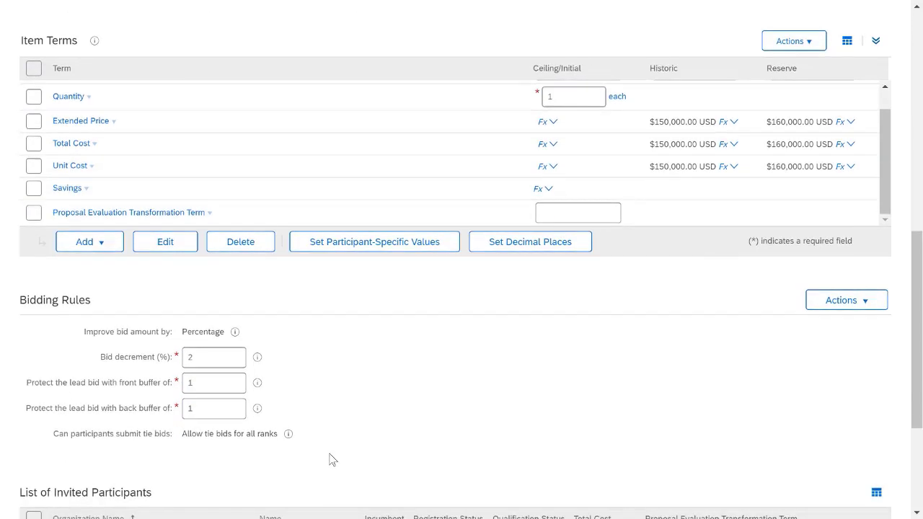
scroll(542, 391, "up", 8)
left_click(703, 53)
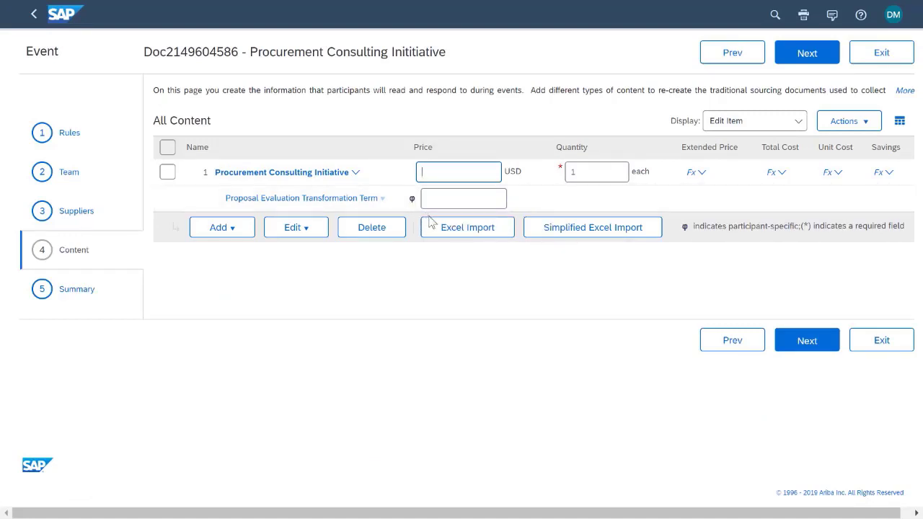
- Examine the Total Cost formula of the Procurement Consulting Initiative item
left_click(775, 174)
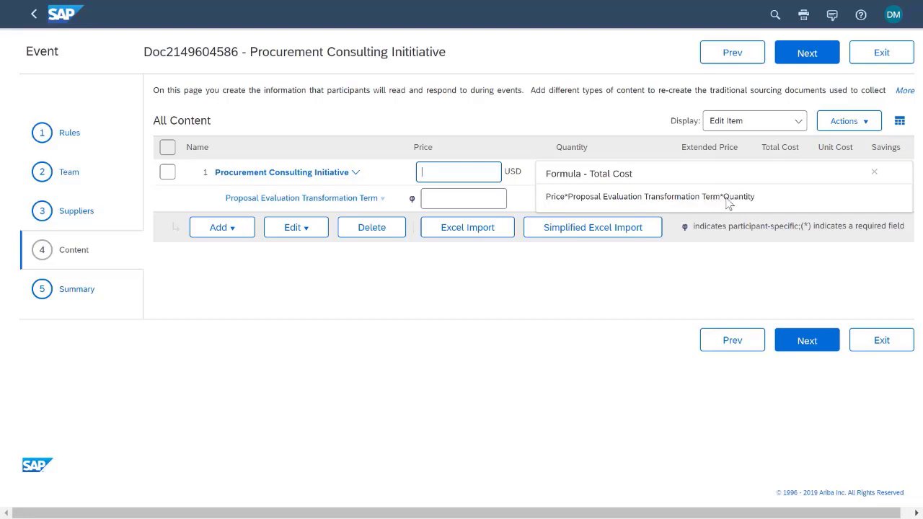
left_click(699, 238)
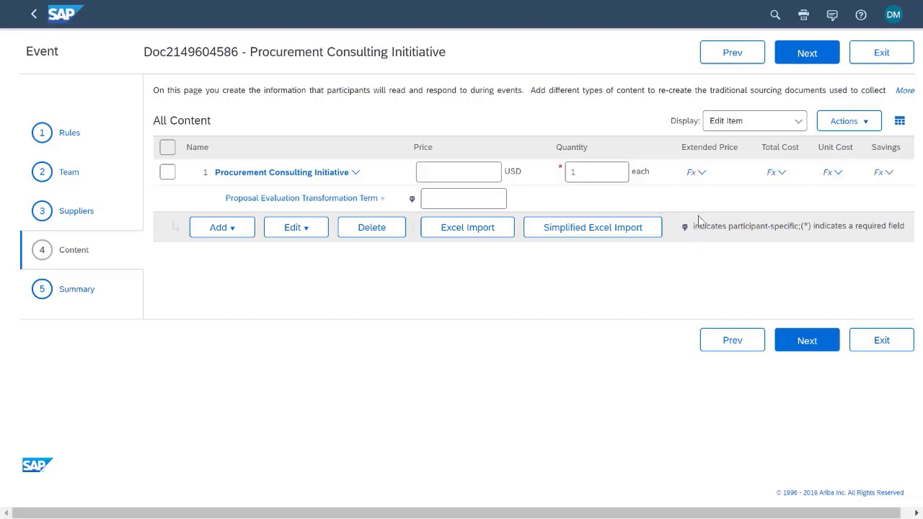